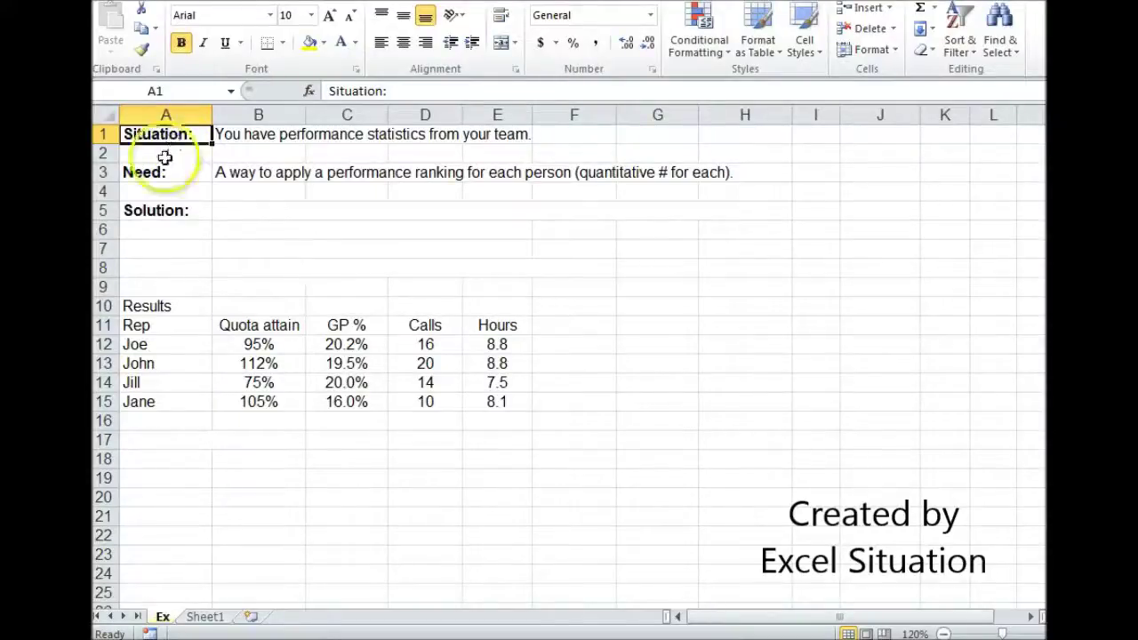
Review the Need statement and row 12's Quota attain, GP %, Calls and Hours figures
{"action": "left_click", "coordinate": [161, 174]}
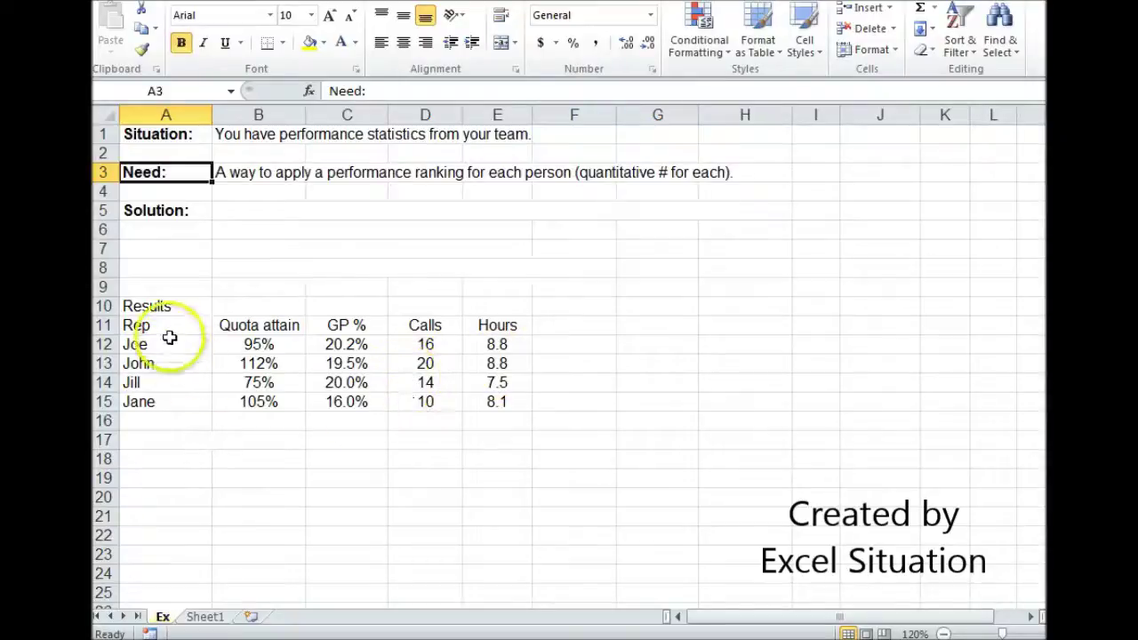
{"action": "left_click", "coordinate": [261, 345]}
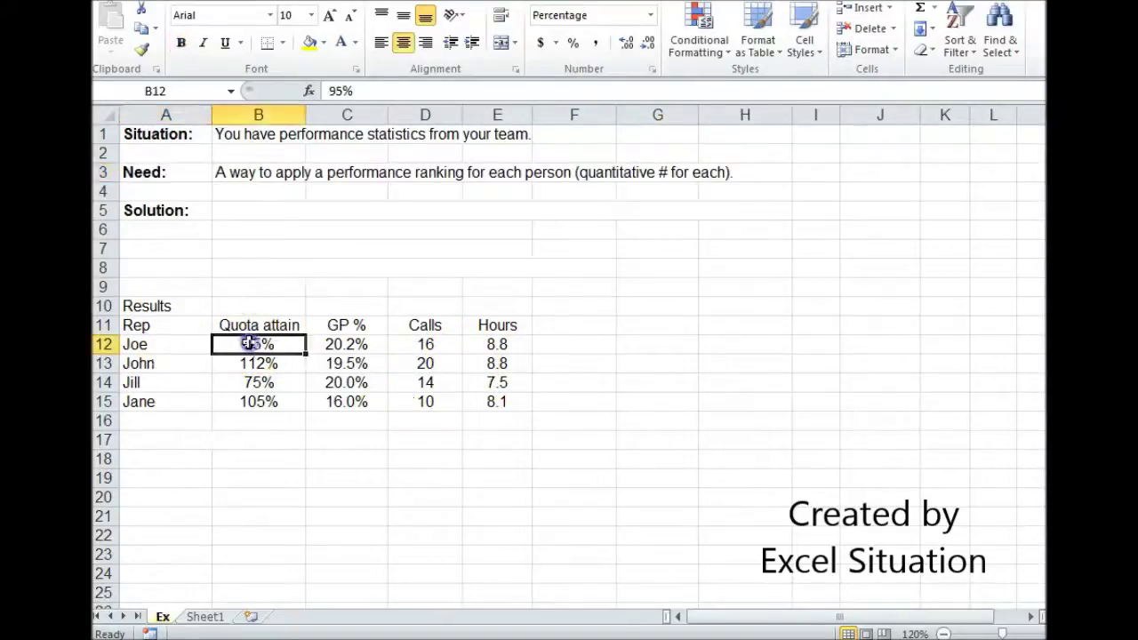
{"action": "left_click", "coordinate": [353, 345]}
{"action": "left_click", "coordinate": [420, 345]}
{"action": "left_click", "coordinate": [497, 345]}
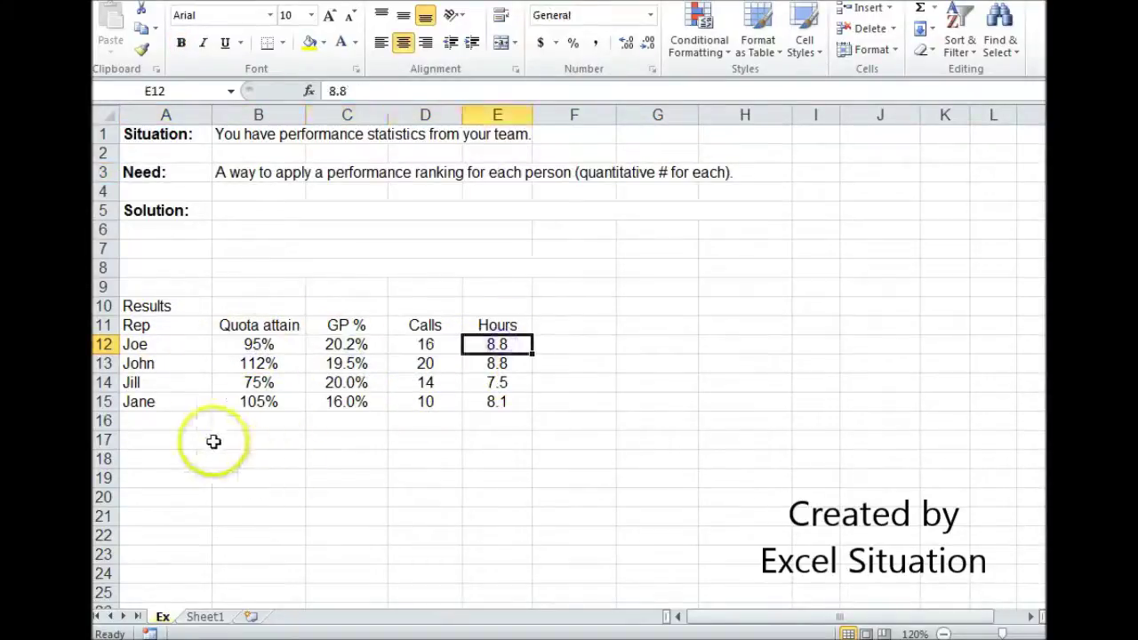
Reveal the hidden Score Values block A17:G28 by setting its font colour to Automatic
{"action": "left_click_drag", "start_coordinate": [210, 439], "coordinate": [677, 580]}
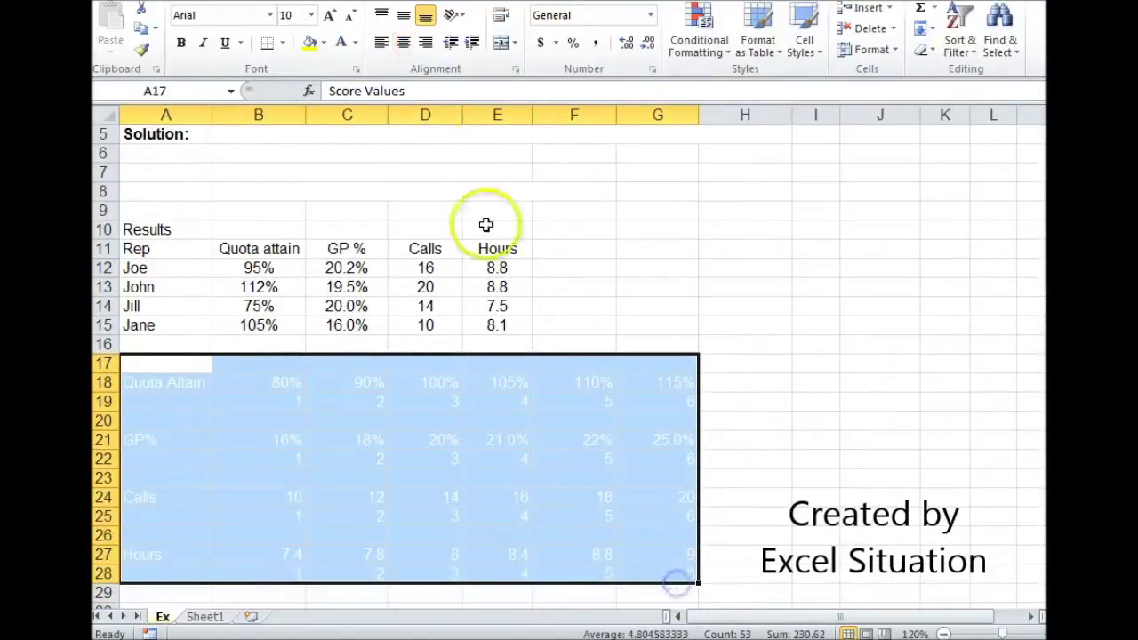
{"action": "left_click", "coordinate": [356, 44]}
{"action": "left_click", "coordinate": [374, 66]}
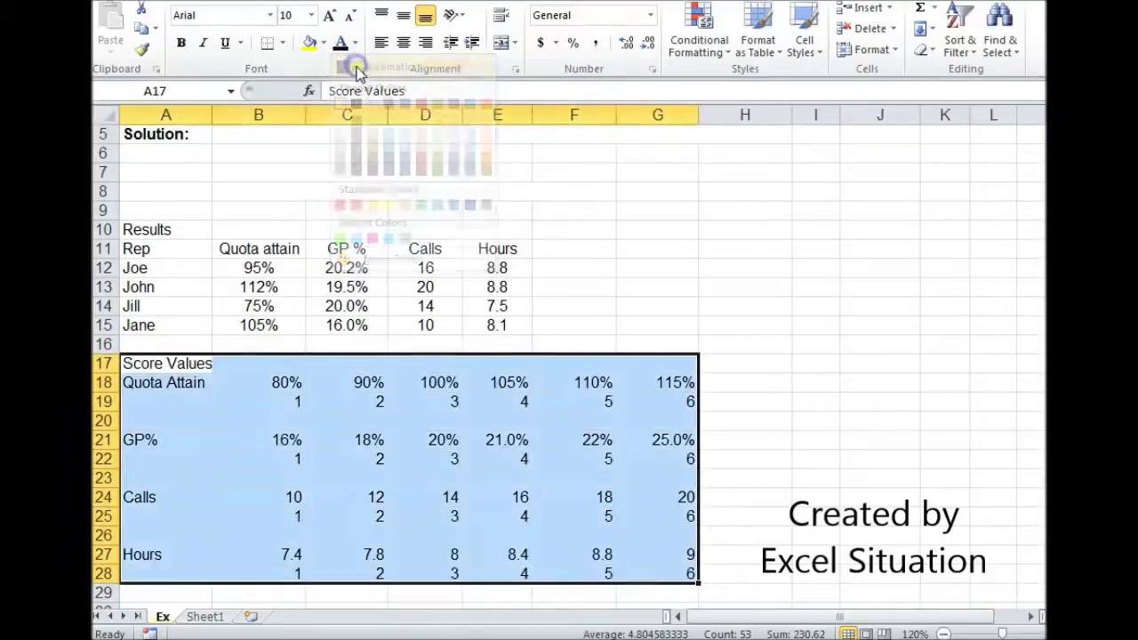
Check thresholds: GP% 20%, quota 80% scoring 1, 90% scoring 2; select rows 30–38
{"action": "left_click", "coordinate": [433, 444]}
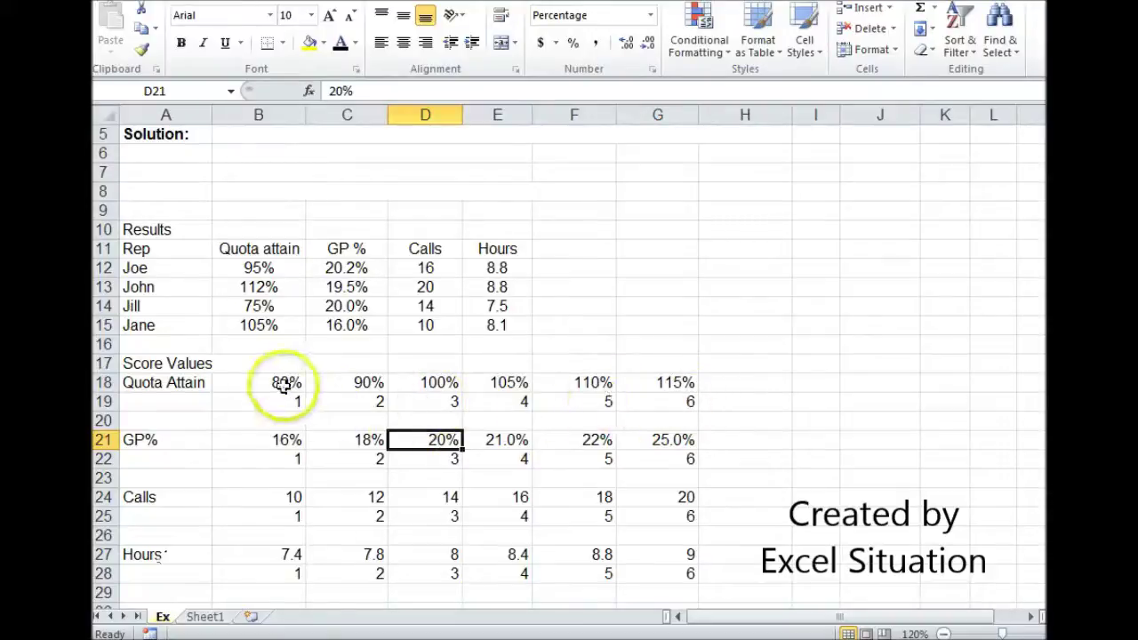
{"action": "left_click", "coordinate": [277, 384]}
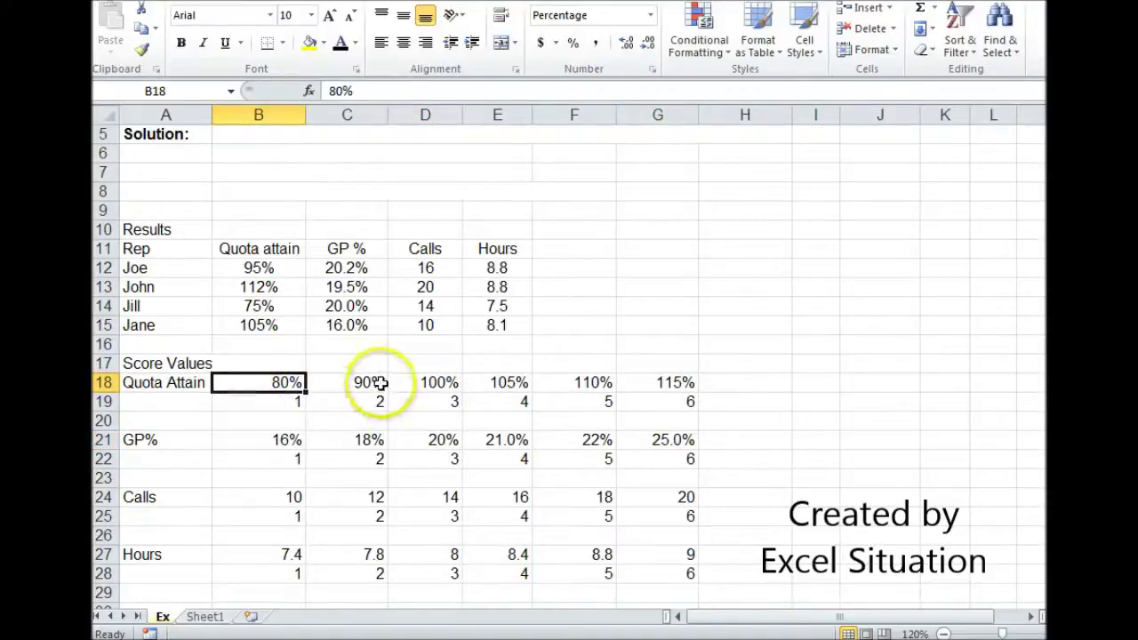
{"action": "left_click", "coordinate": [264, 407]}
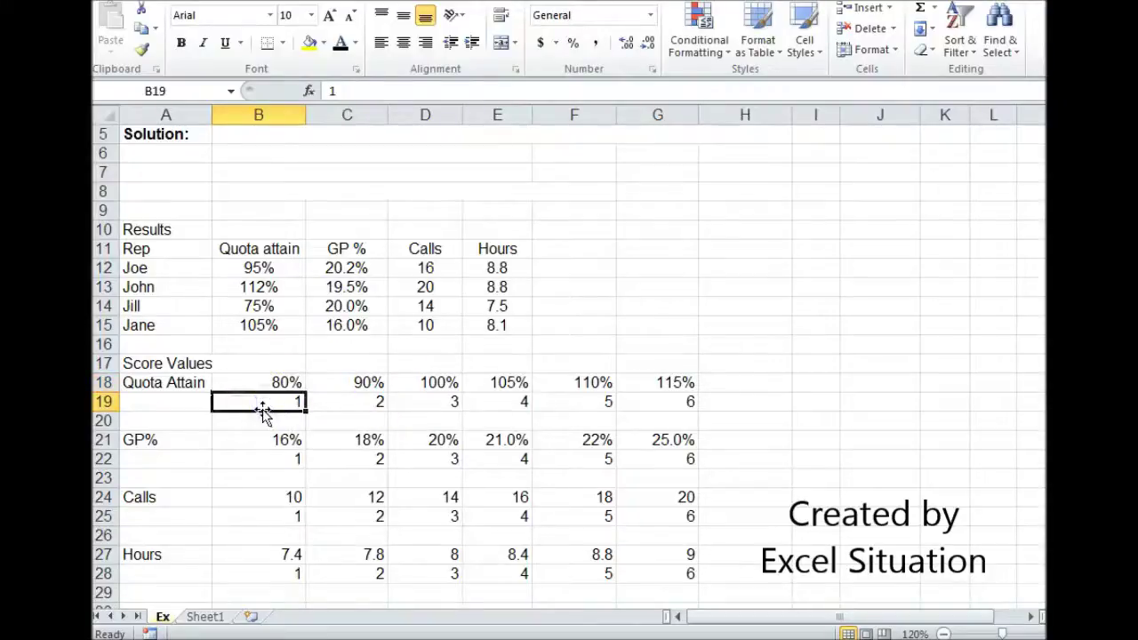
{"action": "left_click", "coordinate": [336, 383]}
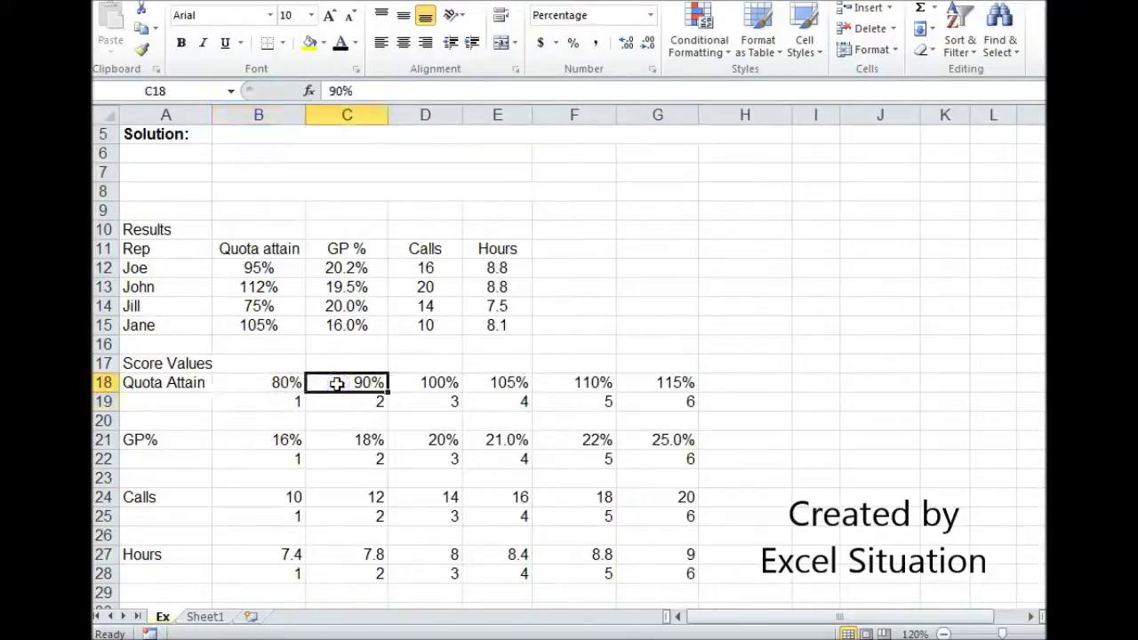
{"action": "left_click", "coordinate": [366, 401]}
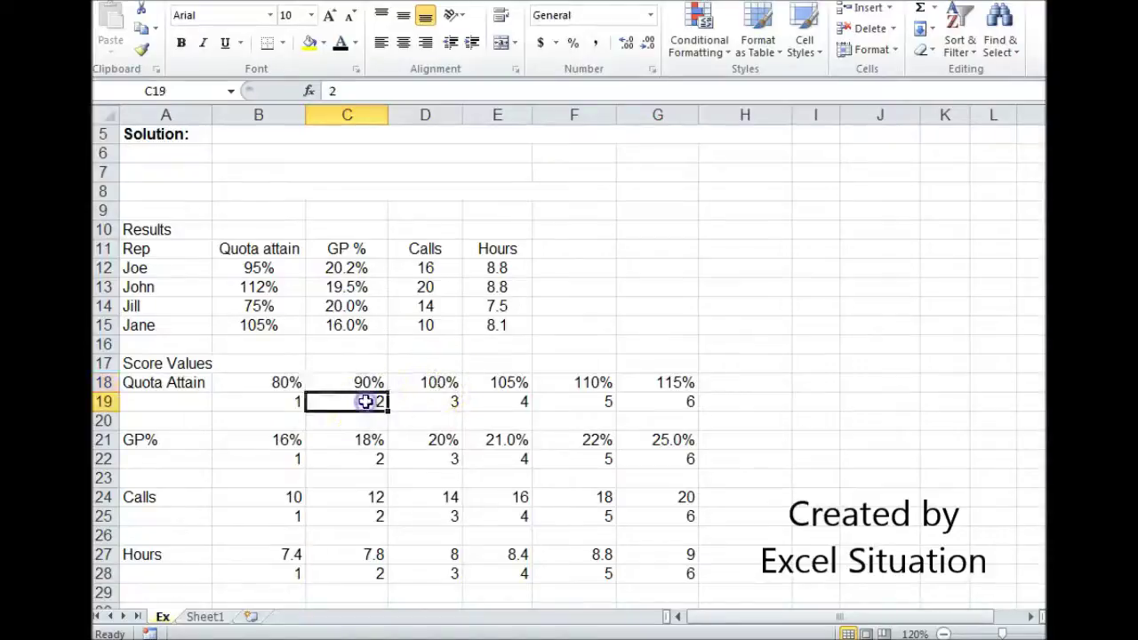
{"action": "scroll", "coordinate": [553, 356], "scroll_direction": "down", "scroll_amount": 5}
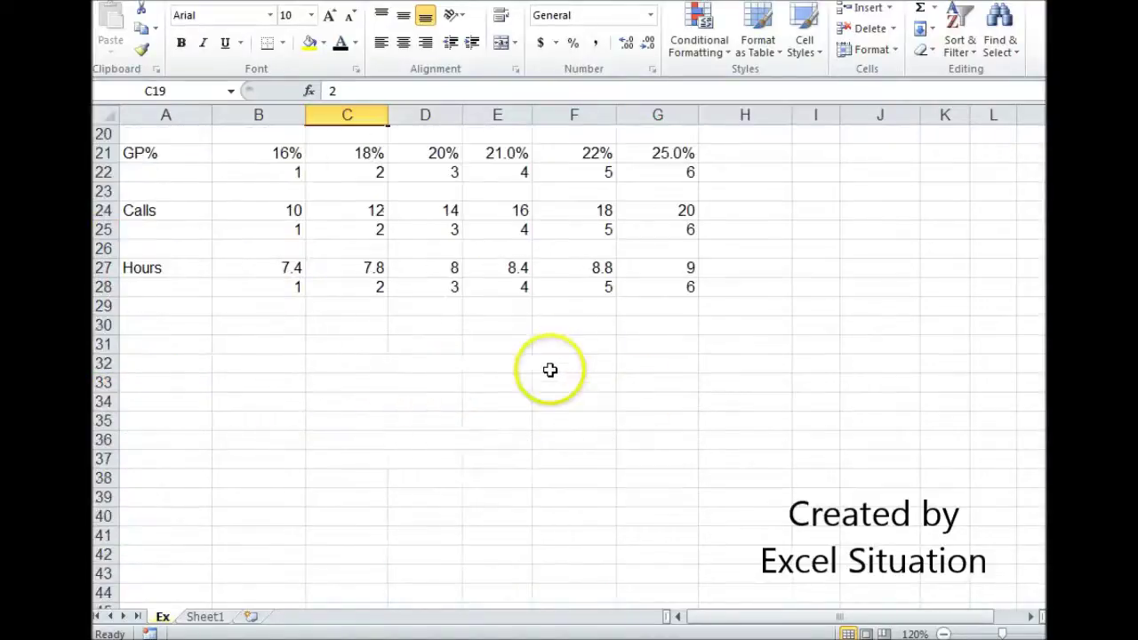
{"action": "left_click_drag", "start_coordinate": [164, 321], "coordinate": [723, 474]}
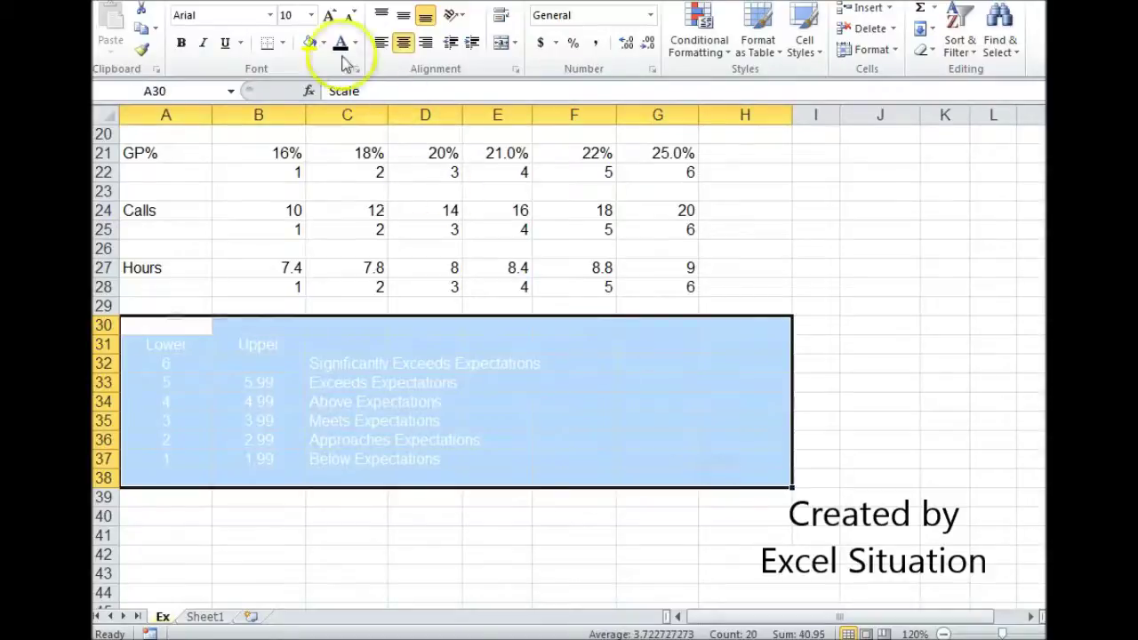
Make the Scale table visible and check lower bounds 2 and 3 and the Meets Expectations band
{"action": "left_click", "coordinate": [340, 42]}
{"action": "left_click", "coordinate": [201, 442]}
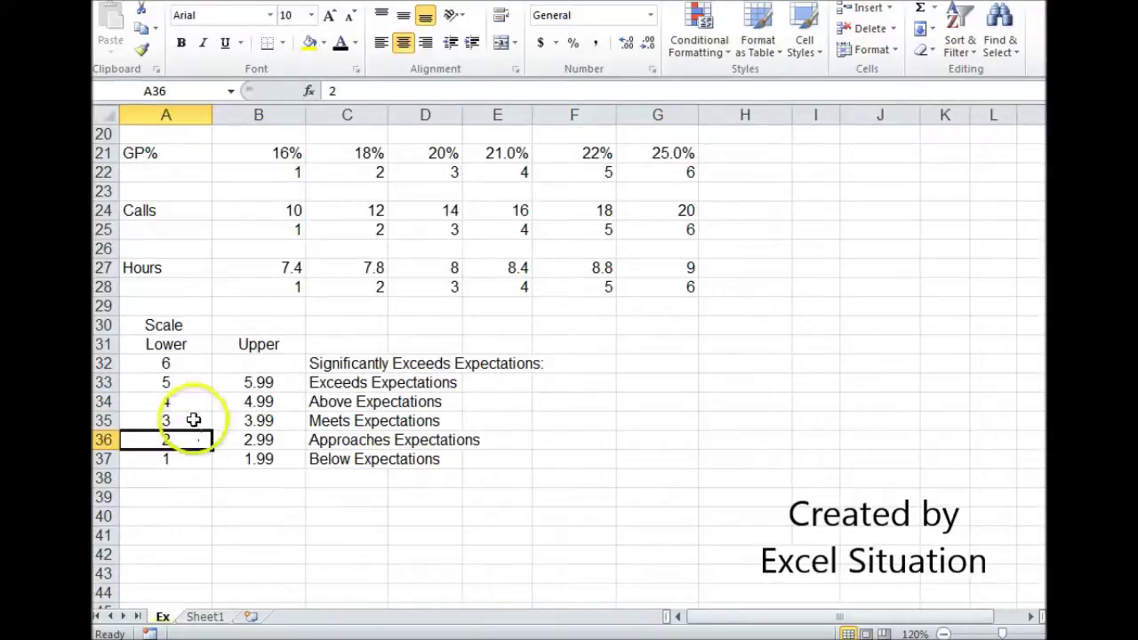
{"action": "left_click", "coordinate": [182, 421]}
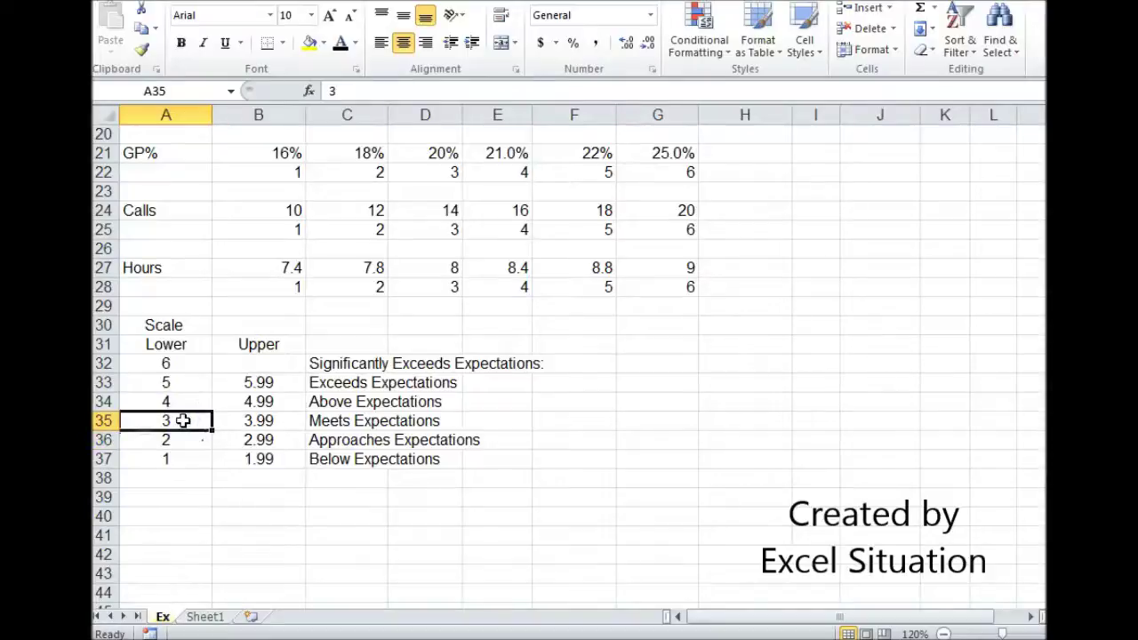
{"action": "left_click", "coordinate": [336, 418]}
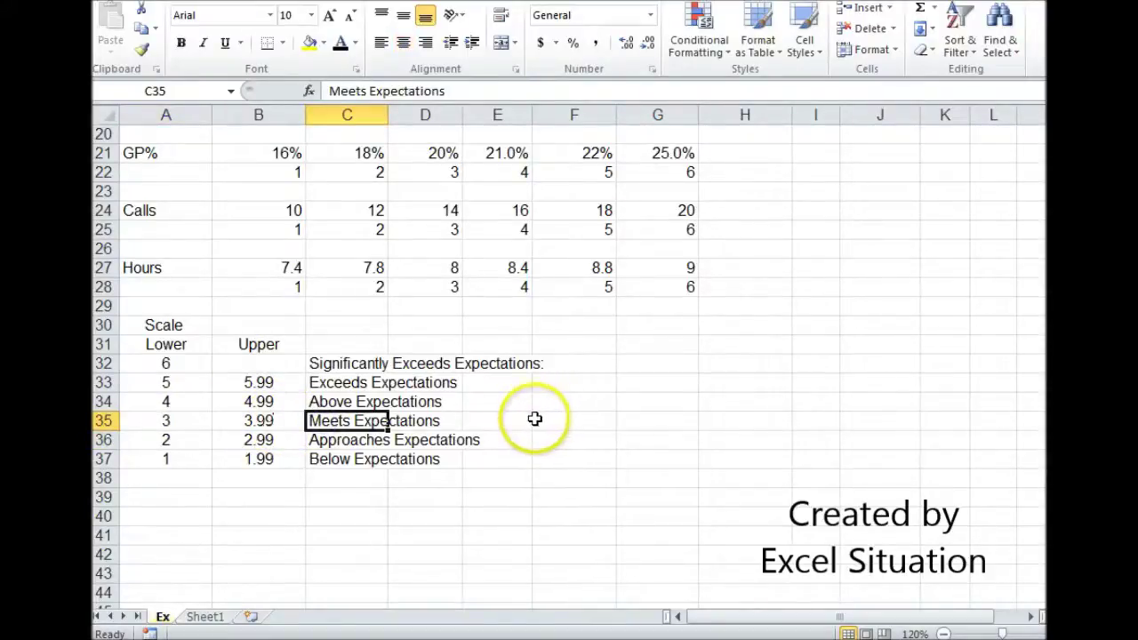
{"action": "scroll", "coordinate": [534, 413], "scroll_direction": "down", "scroll_amount": 2}
Reveal the rep scoring block A39:H49 by setting its font colour to Automatic
{"action": "left_click_drag", "start_coordinate": [206, 385], "coordinate": [765, 566]}
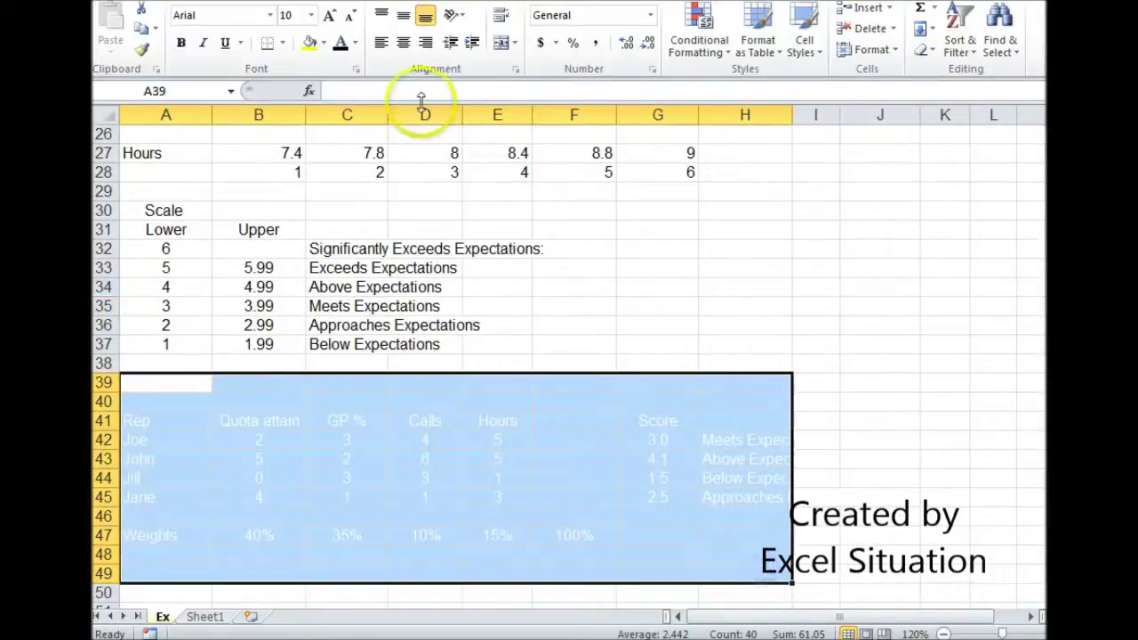
{"action": "left_click", "coordinate": [340, 43]}
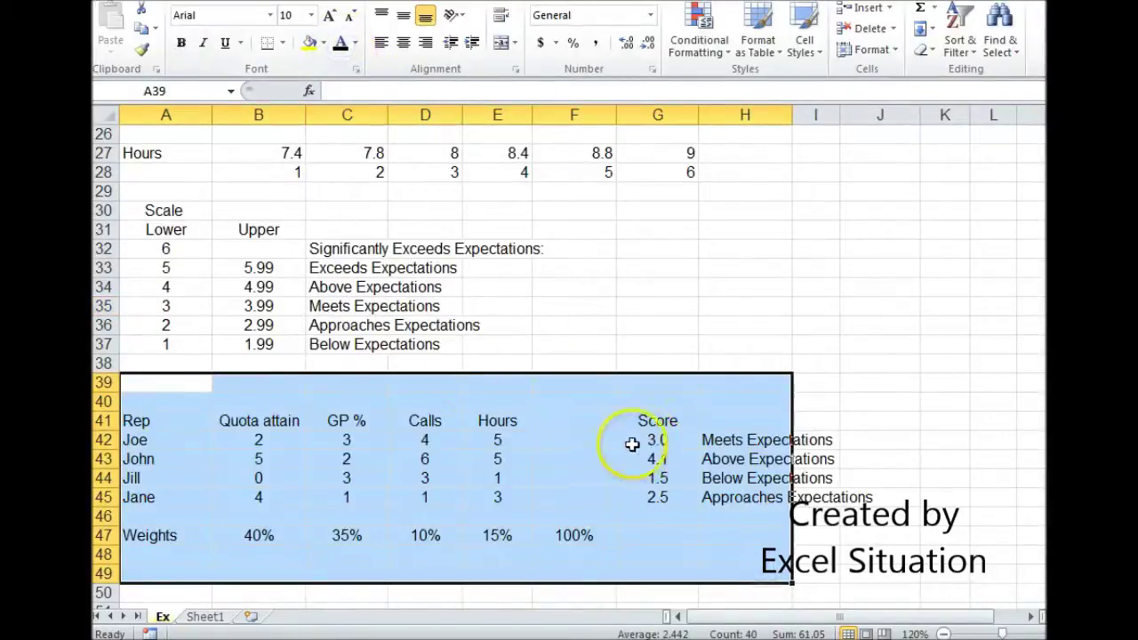
{"action": "left_click", "coordinate": [316, 401]}
{"action": "scroll", "coordinate": [316, 401], "scroll_direction": "down", "scroll_amount": 2}
Inspect B42's IFERROR(HLOOKUP) formula and the Weights row of 40%, 35%, 10% and 15%
{"action": "left_click", "coordinate": [258, 326]}
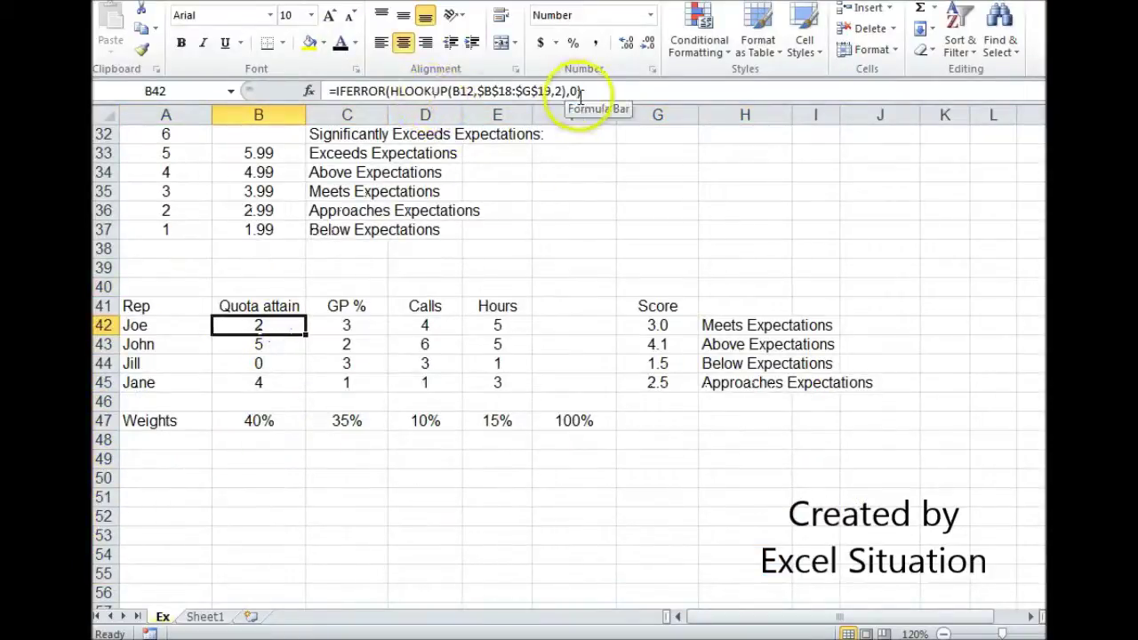
{"action": "scroll", "coordinate": [346, 418], "scroll_direction": "up", "scroll_amount": 2}
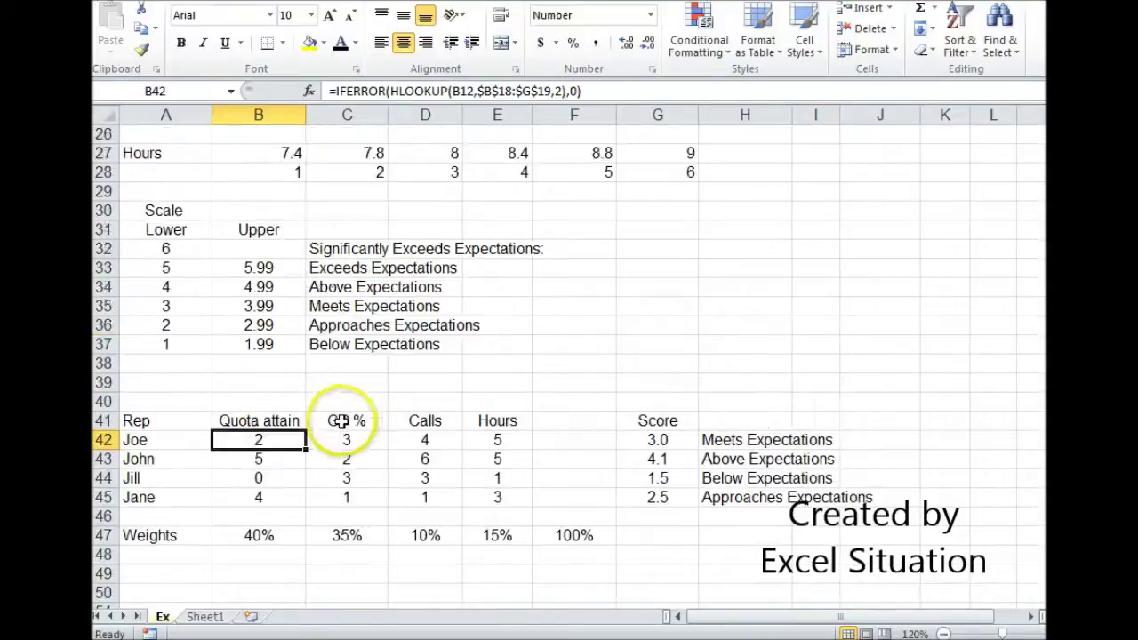
{"action": "scroll", "coordinate": [343, 418], "scroll_direction": "up", "scroll_amount": 6}
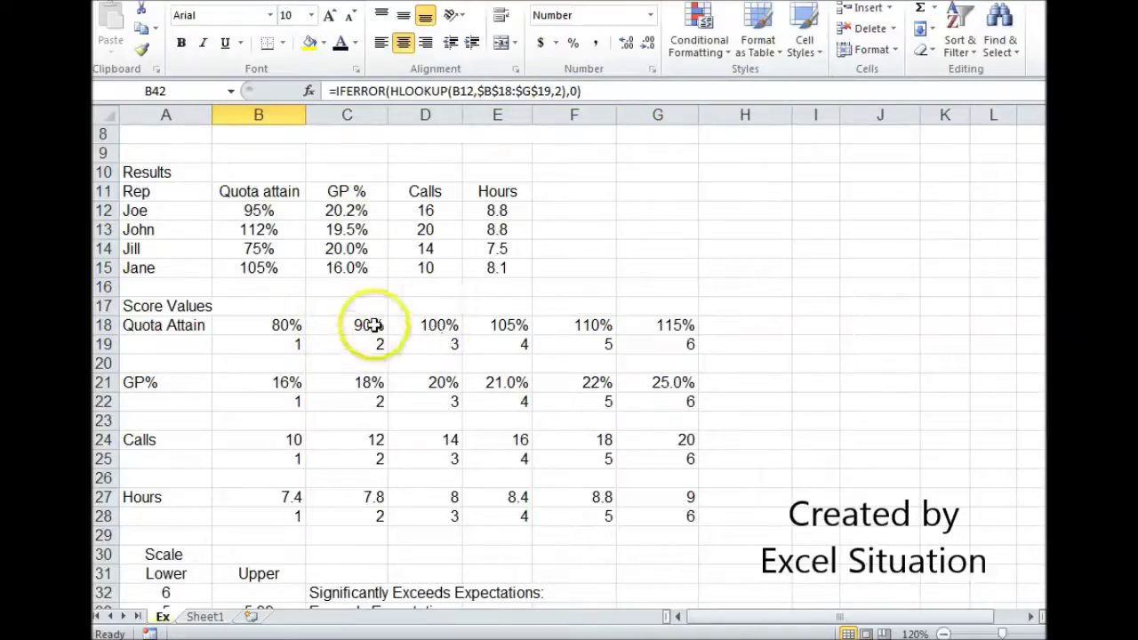
{"action": "scroll", "coordinate": [389, 406], "scroll_direction": "down", "scroll_amount": 6}
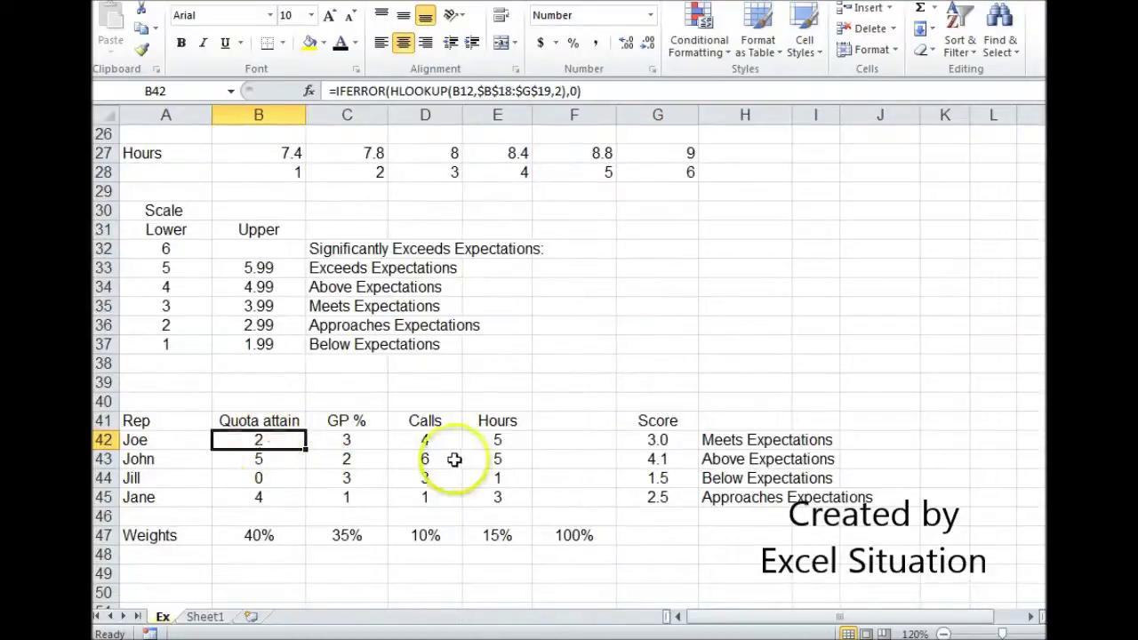
{"action": "left_click", "coordinate": [176, 534]}
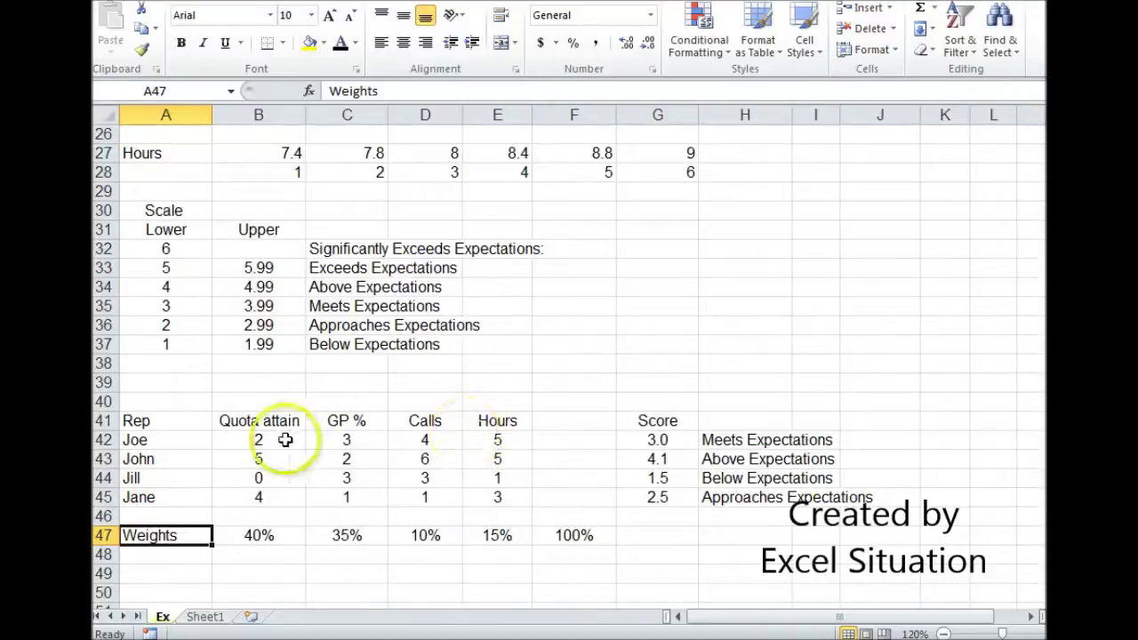
{"action": "left_click", "coordinate": [289, 536]}
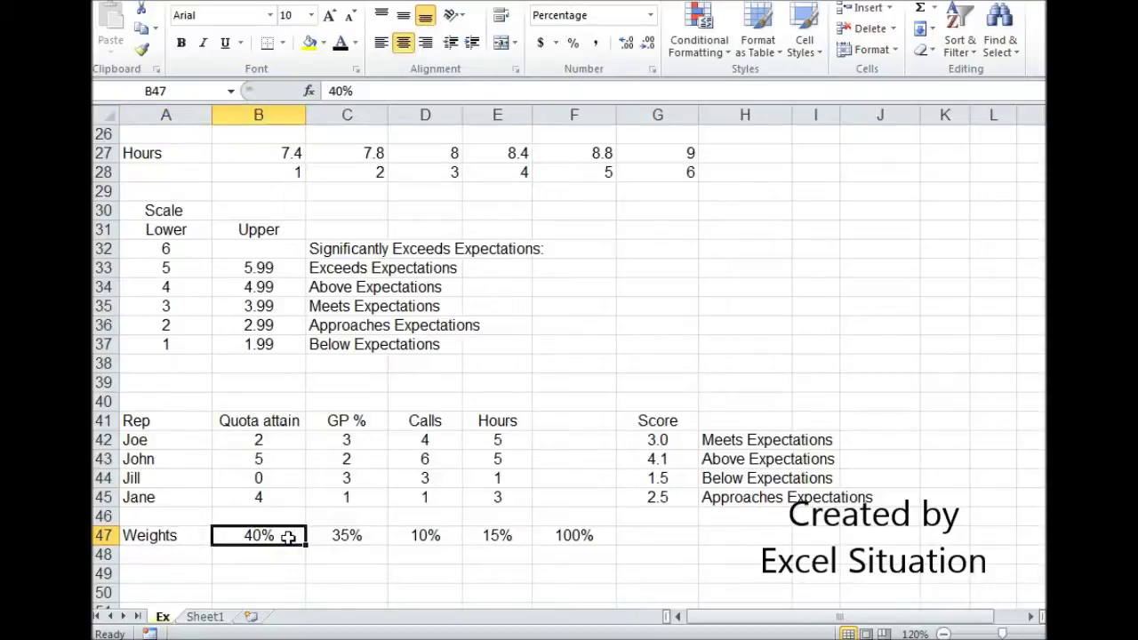
{"action": "left_click", "coordinate": [668, 438]}
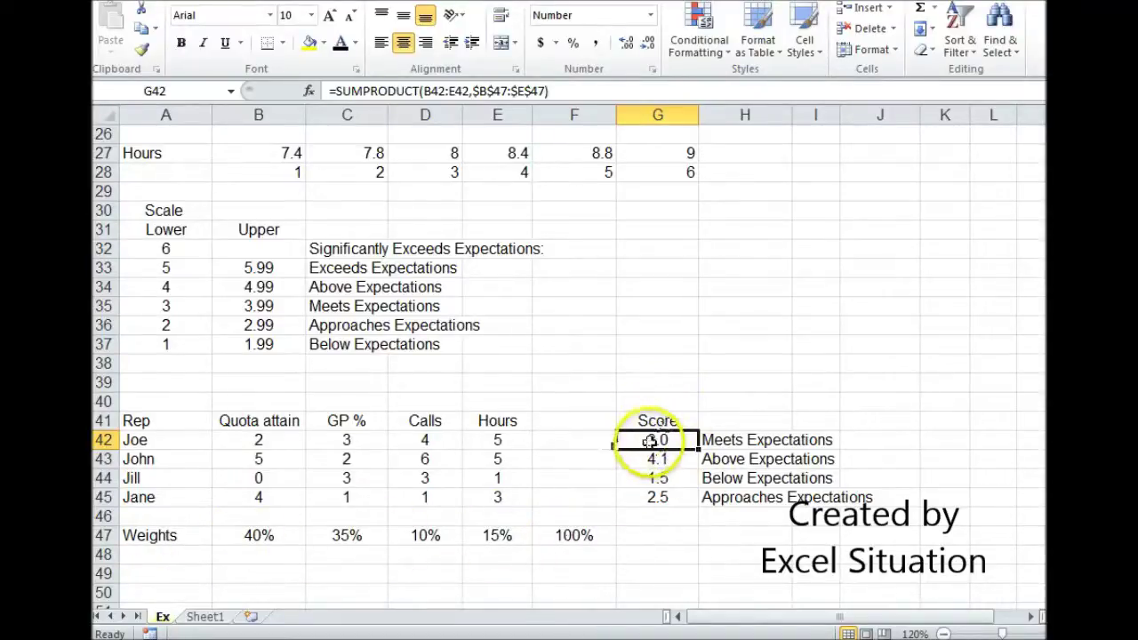
{"action": "left_click", "coordinate": [744, 442]}
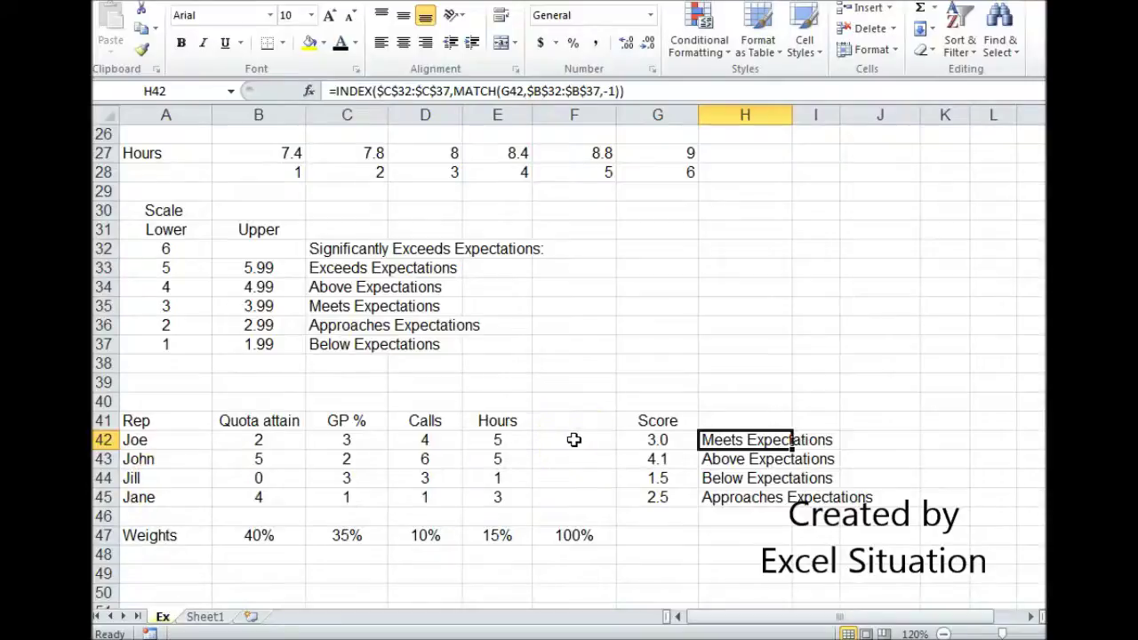
Reveal the Solution text in B5:G8 with Automatic font colour and relate it to the Need statement
{"action": "scroll", "coordinate": [573, 439], "scroll_direction": "up", "scroll_amount": 8}
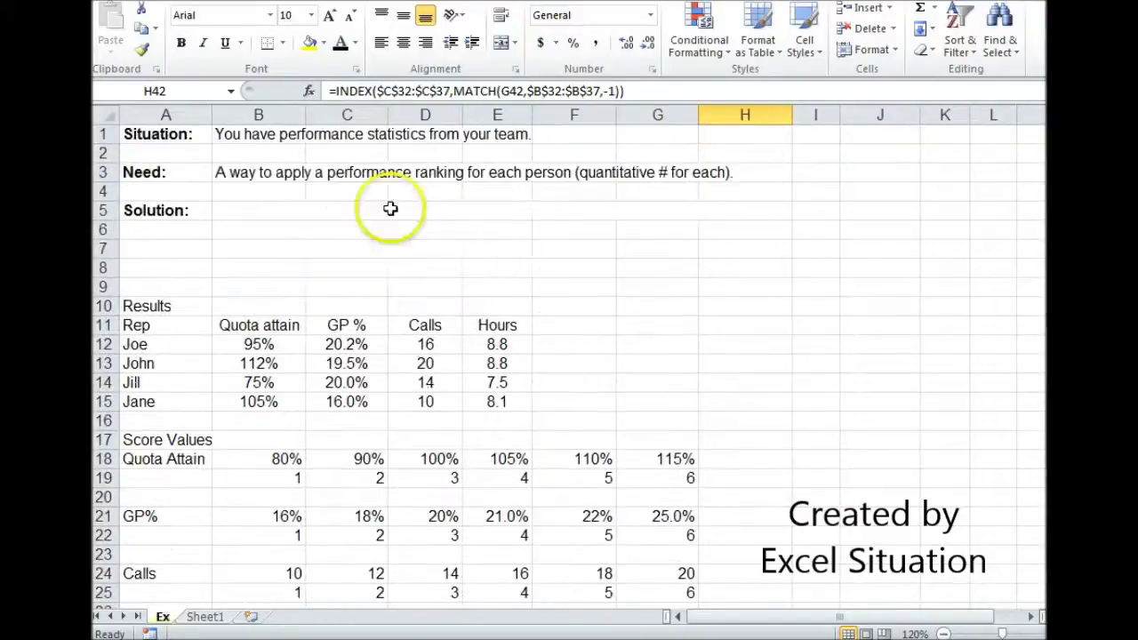
{"action": "left_click_drag", "start_coordinate": [273, 207], "coordinate": [625, 272]}
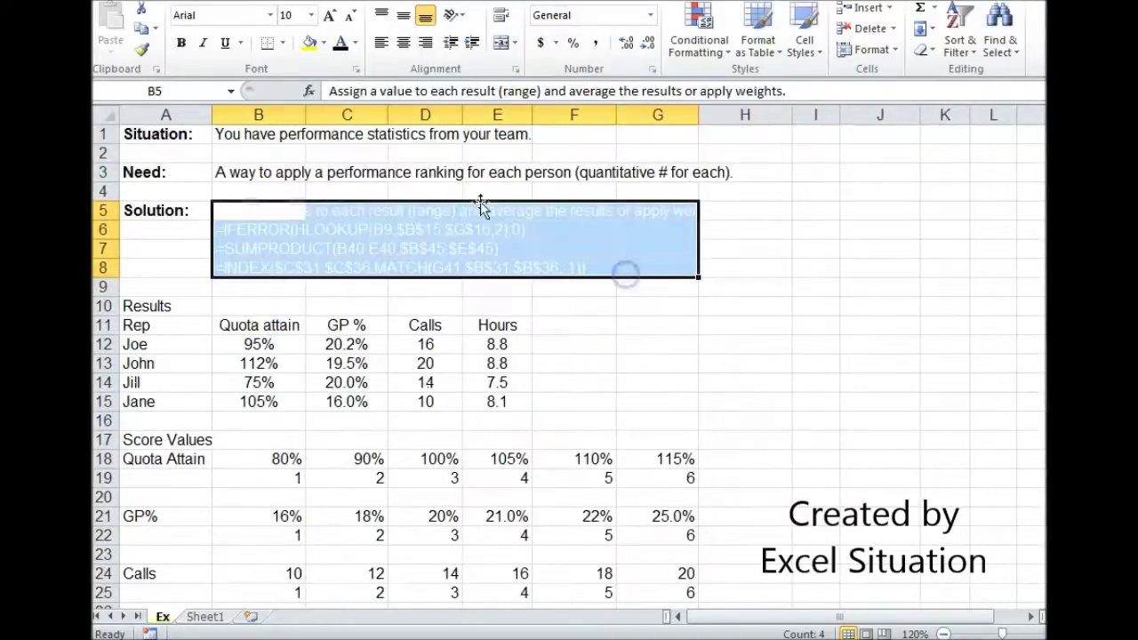
{"action": "left_click", "coordinate": [129, 211]}
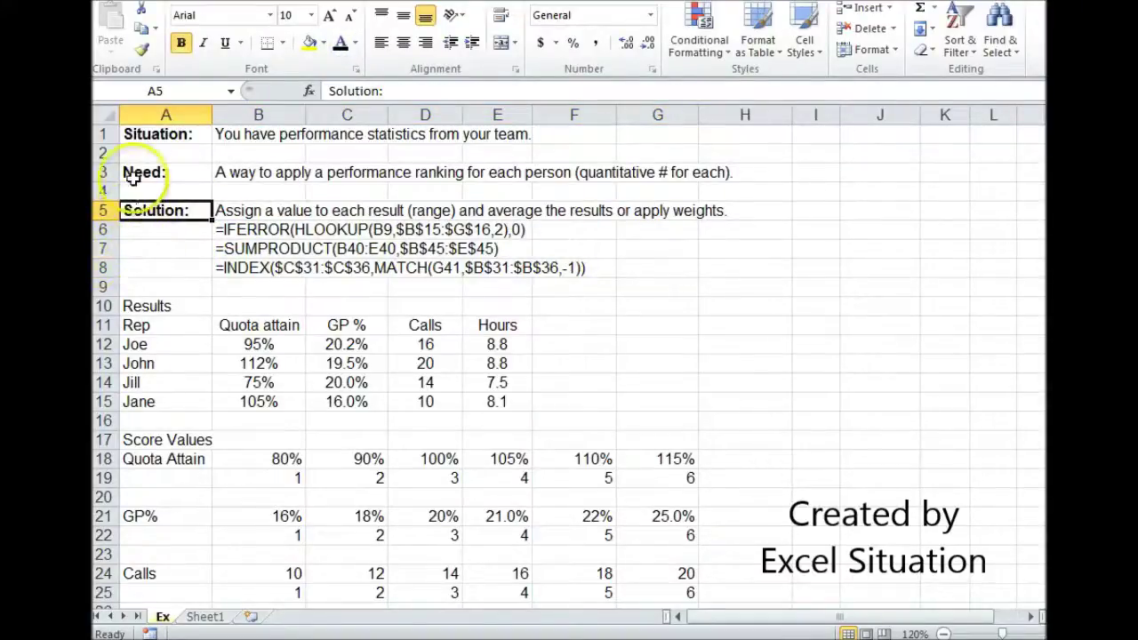
{"action": "left_click", "coordinate": [139, 174]}
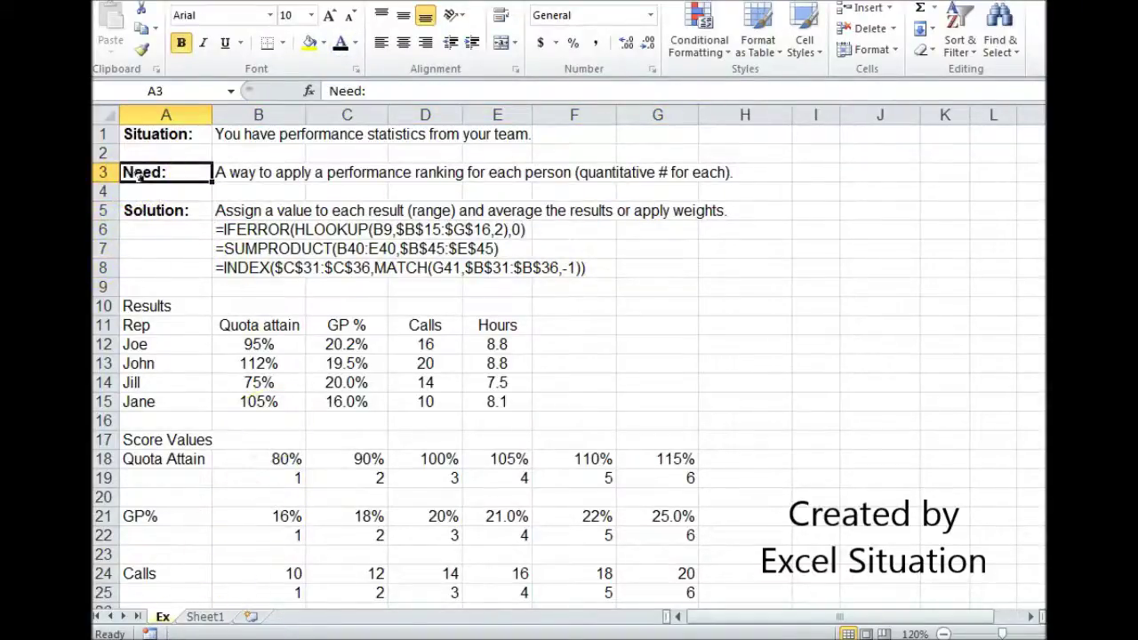